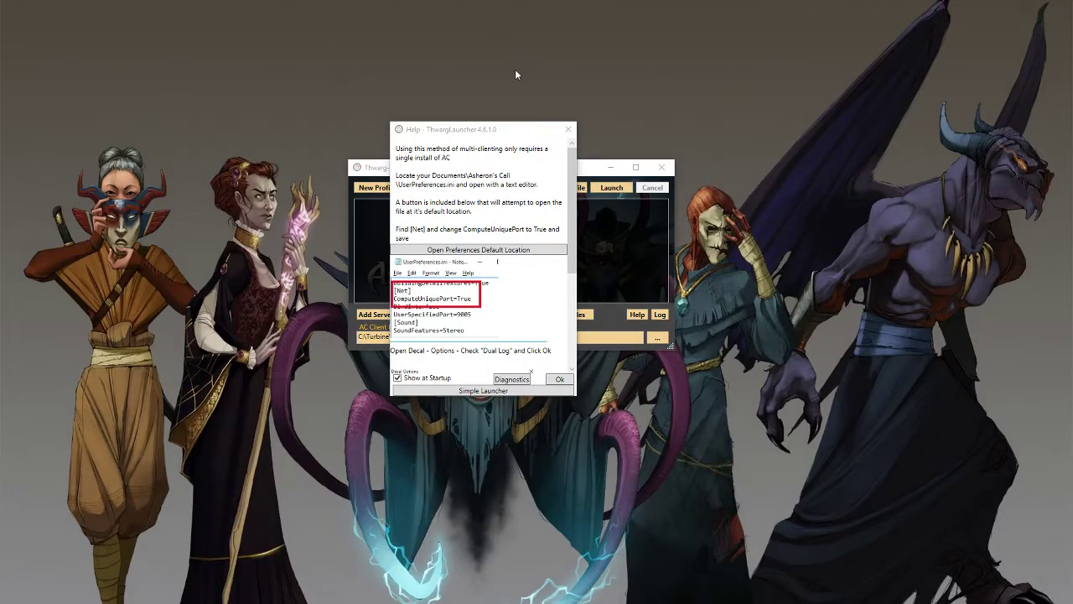
Step: Rearrange the help and launcher windows to show both, and dismiss the startup help
left_click(501, 131)
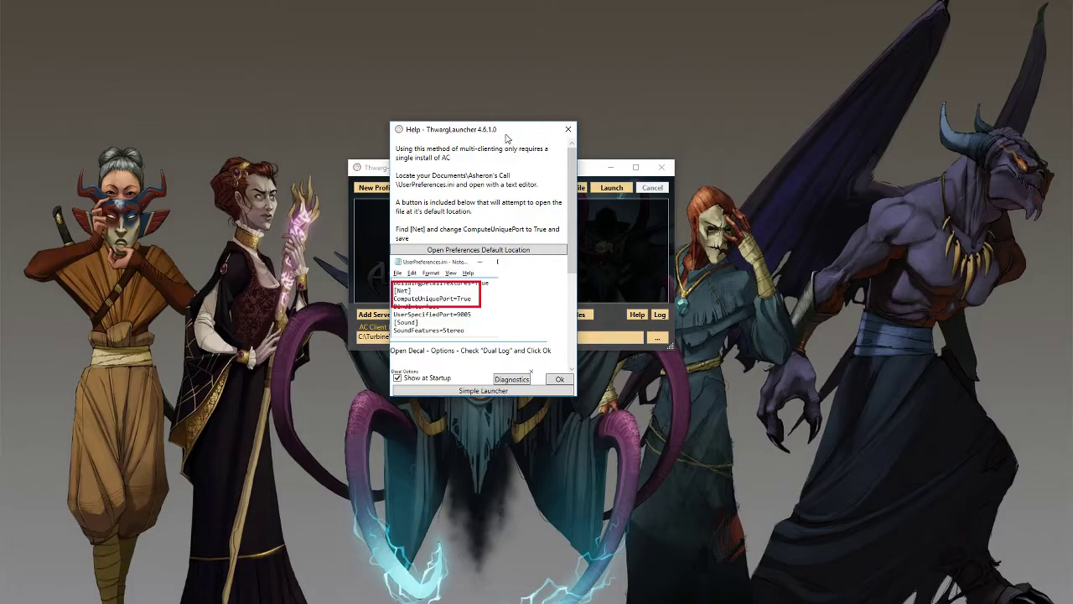
left_click_drag(506, 134, 794, 171)
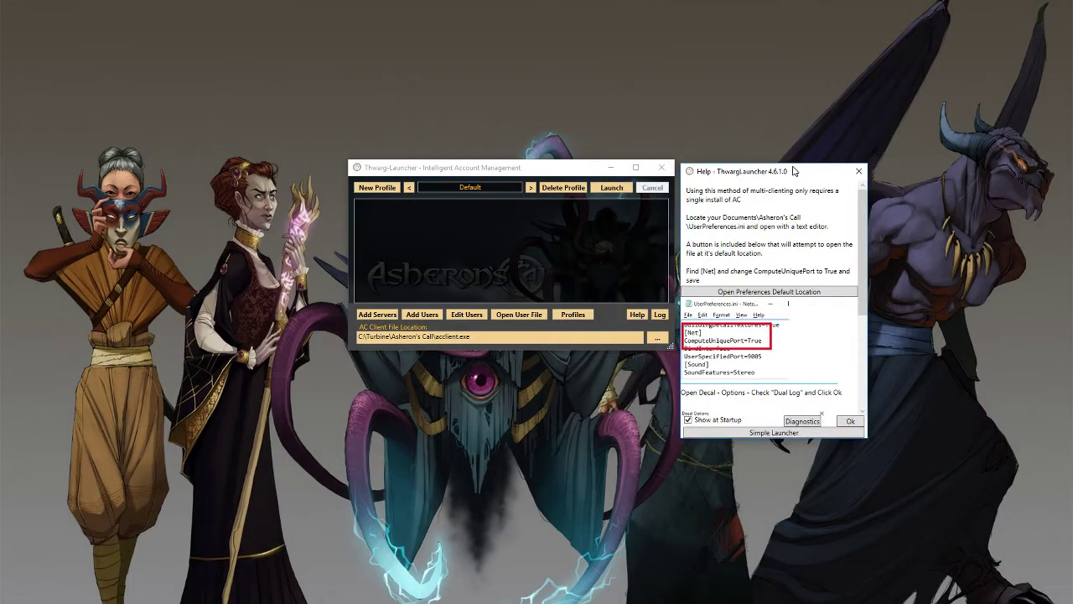
left_click_drag(489, 170, 399, 168)
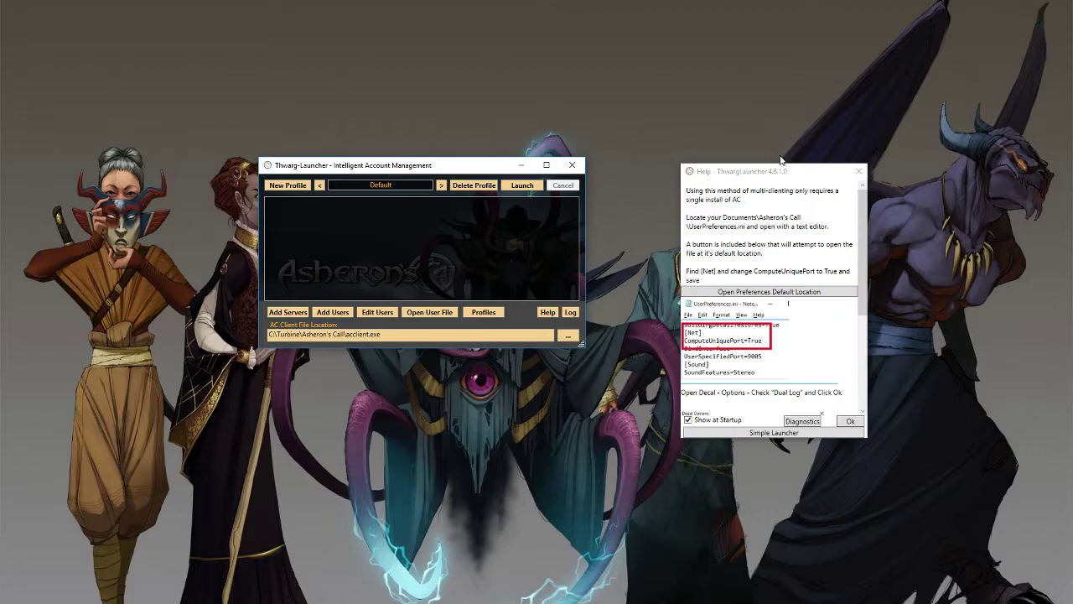
left_click_drag(776, 171, 496, 136)
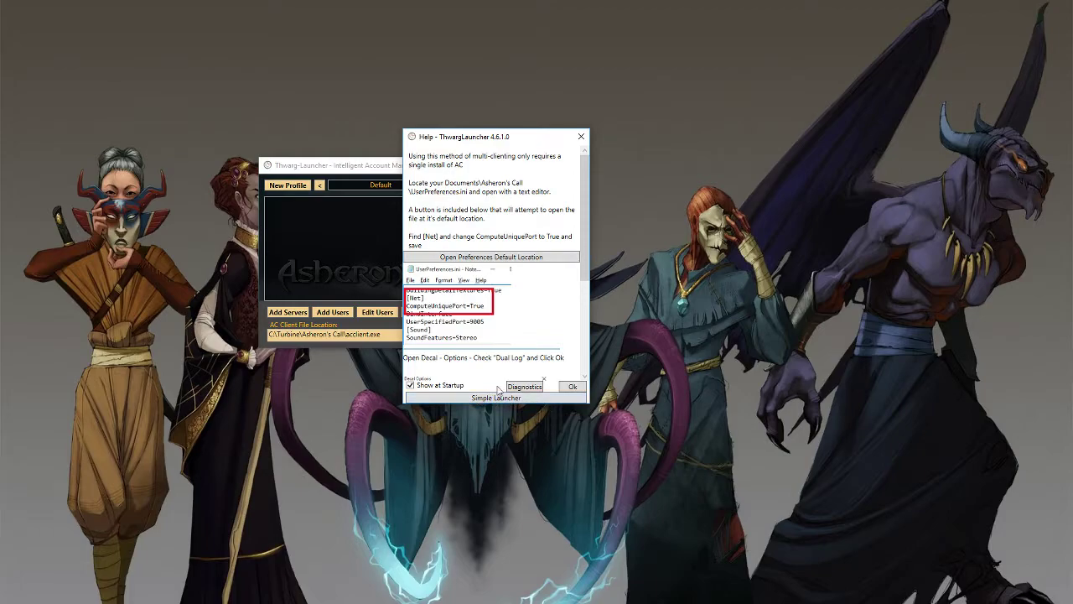
left_click(572, 386)
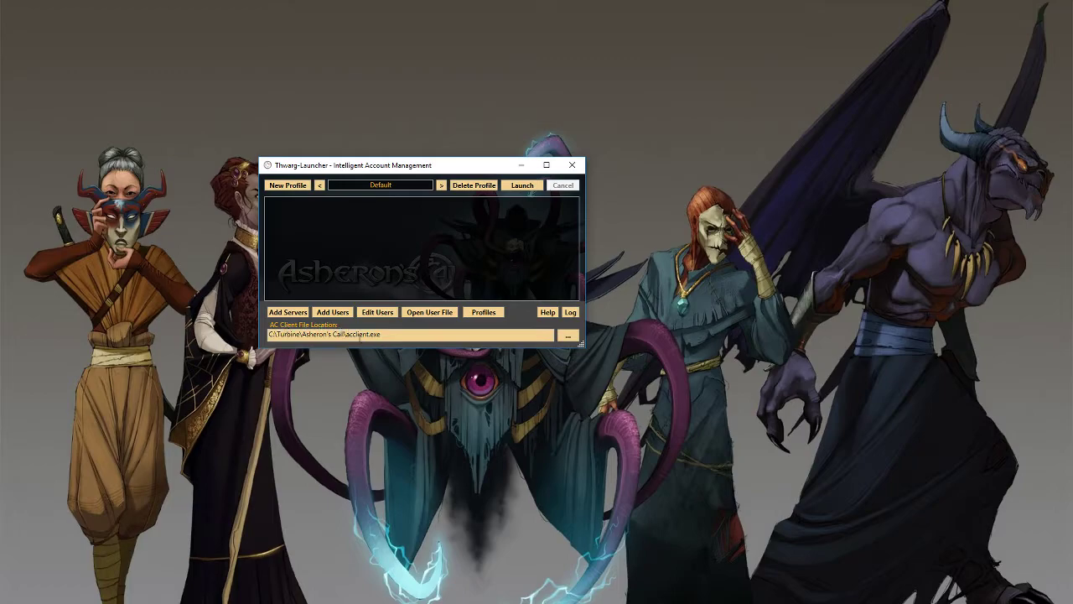
Step: Set the AC client file location to acclient.exe in the C:\Turbine\Asheron's Call folder
left_click_drag(391, 336, 268, 334)
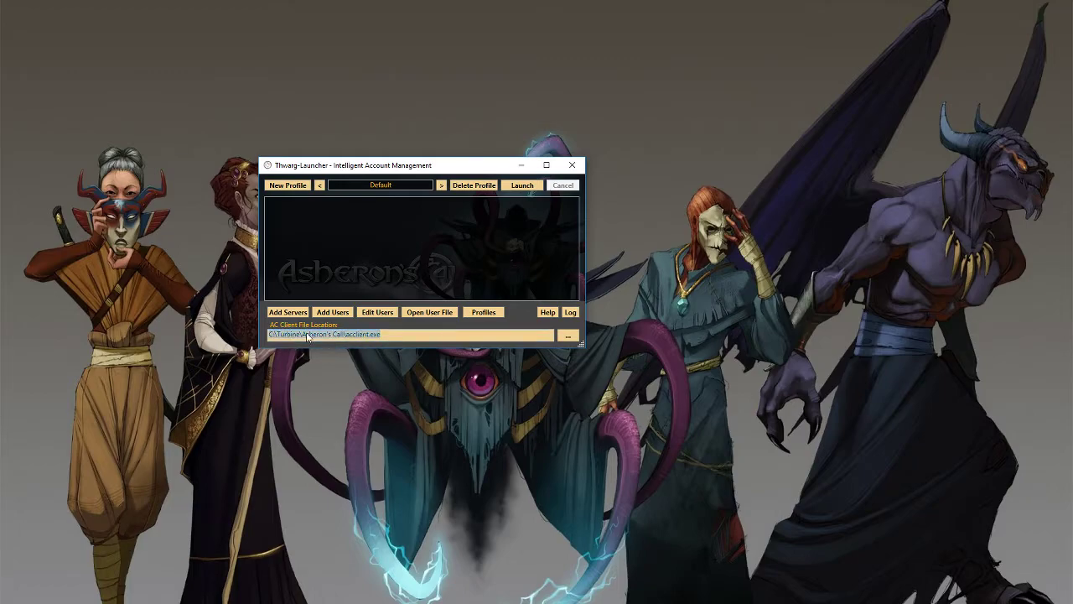
left_click(405, 335)
double_click(554, 337)
left_click_drag(606, 182, 889, 280)
left_click_drag(795, 268, 571, 222)
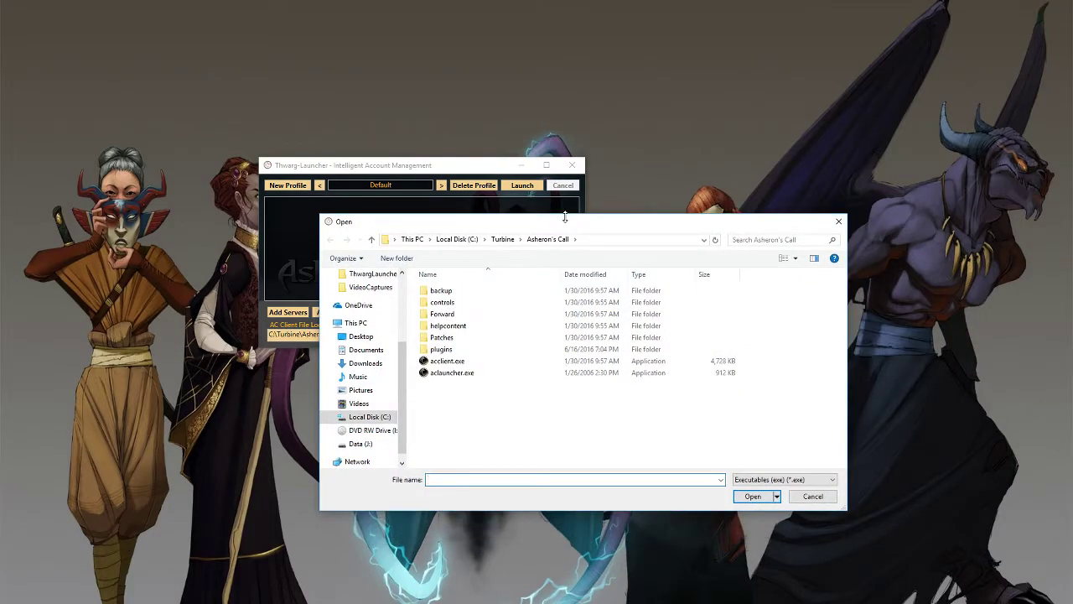
left_click(444, 375)
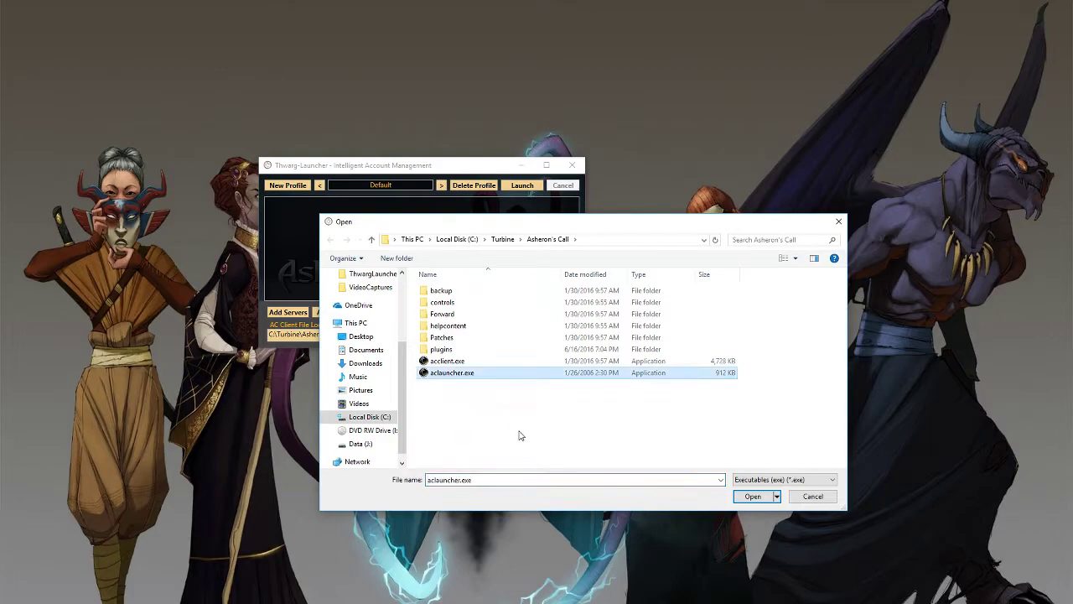
left_click(442, 361)
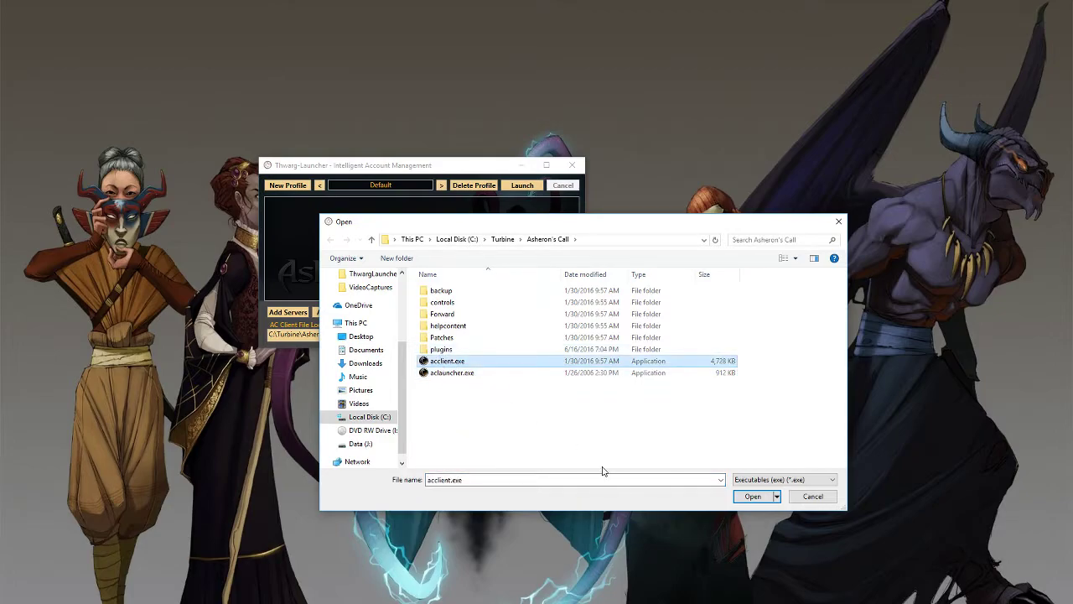
left_click(486, 374)
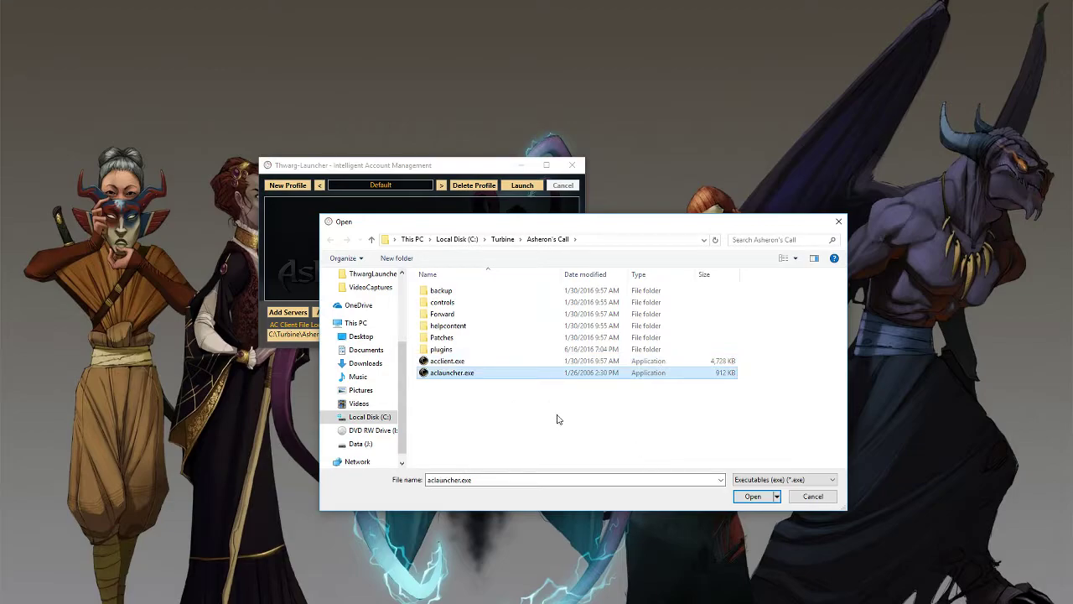
left_click(446, 361)
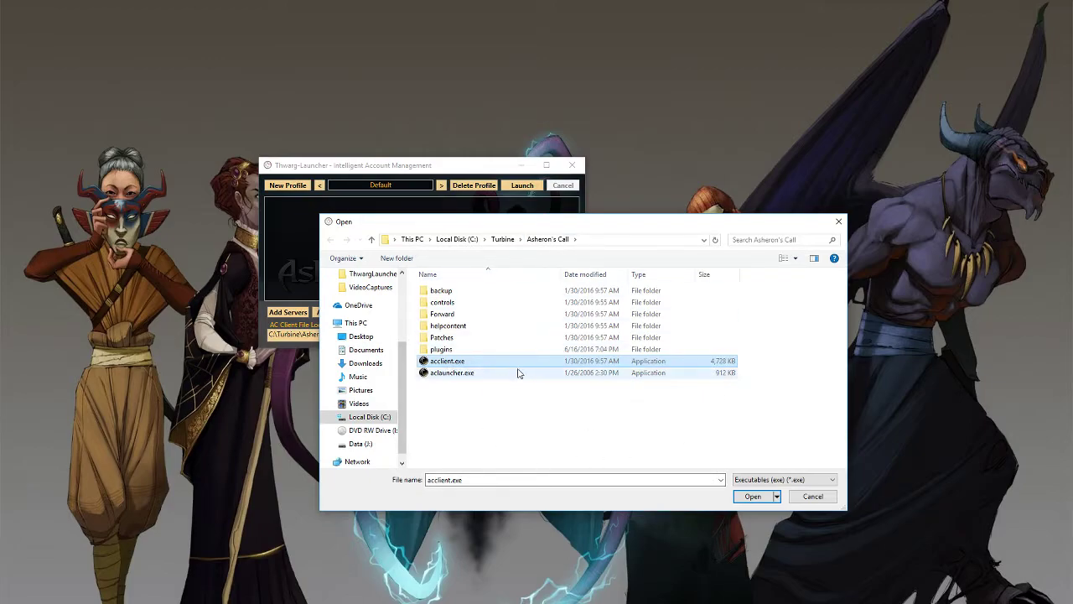
left_click(753, 496)
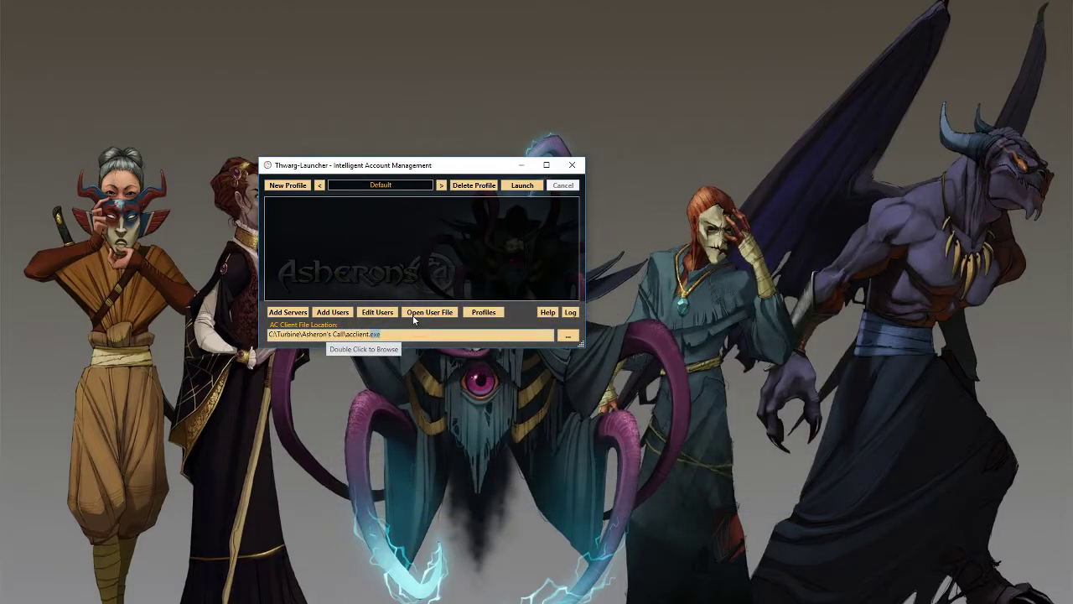
Step: Reopen the help, turn off showing it at startup, and switch to the Simple Launcher
left_click(547, 311)
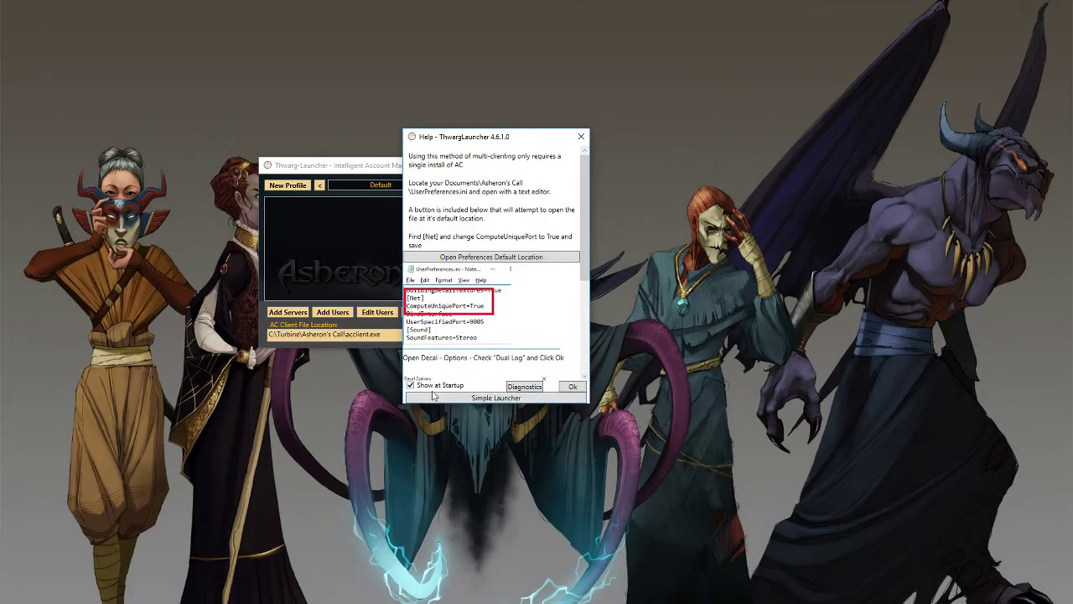
left_click(410, 386)
left_click(478, 397)
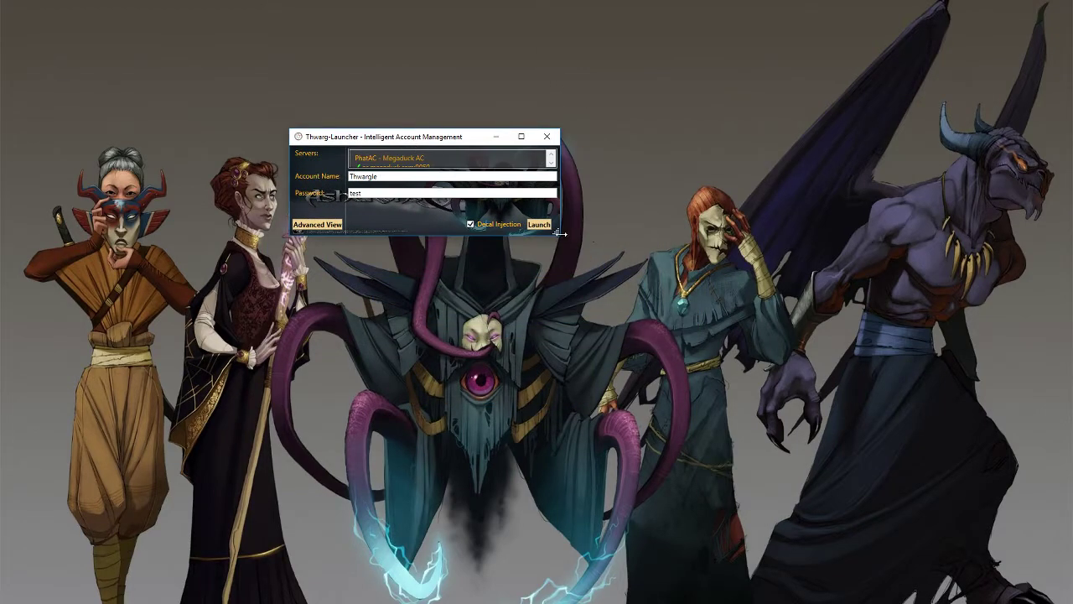
Step: Enlarge the simple launcher window to show the full server list and reposition it on the desktop
left_click_drag(560, 233, 852, 465)
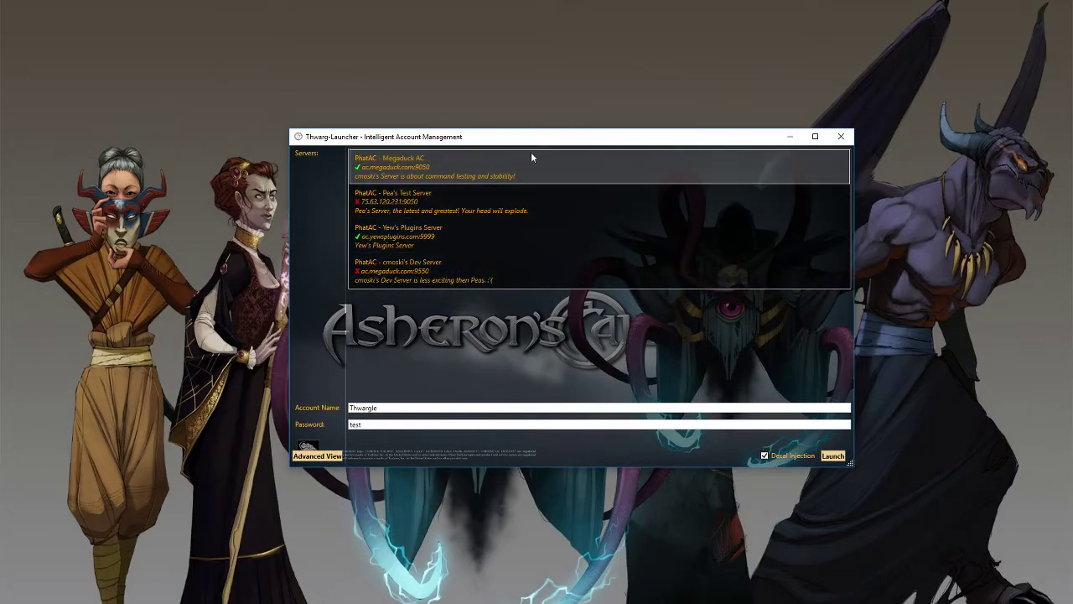
left_click_drag(454, 138, 174, 22)
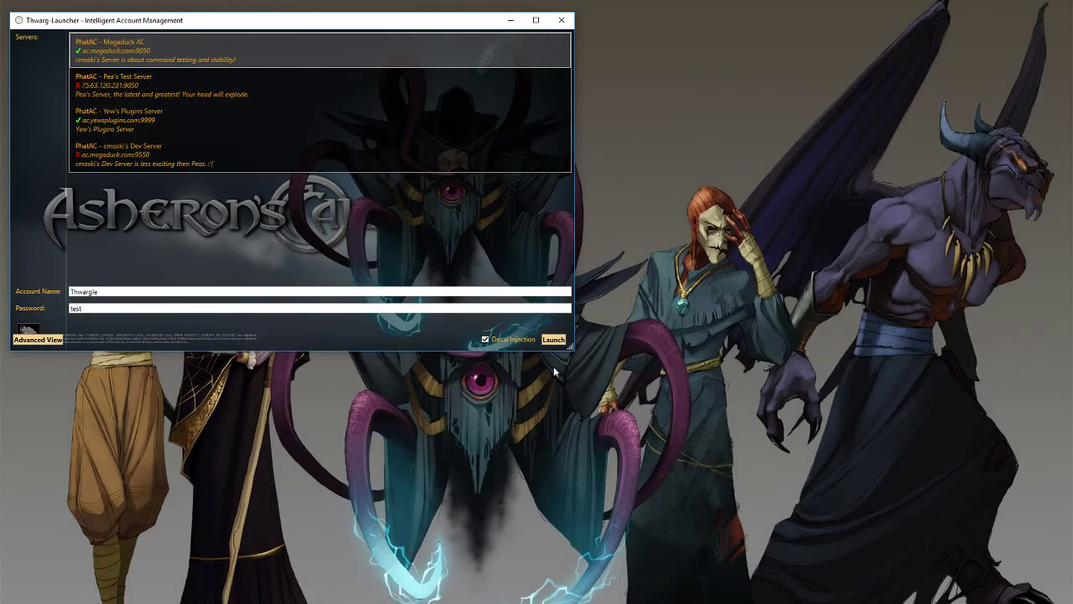
left_click_drag(571, 349, 601, 377)
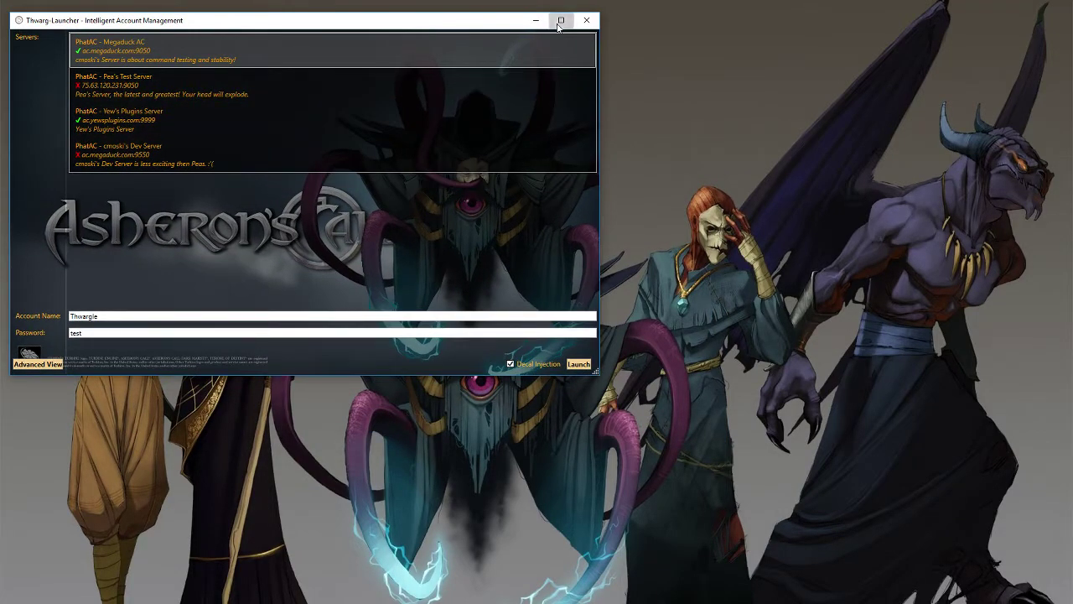
left_click(558, 21)
left_click_drag(716, 14, 452, 87)
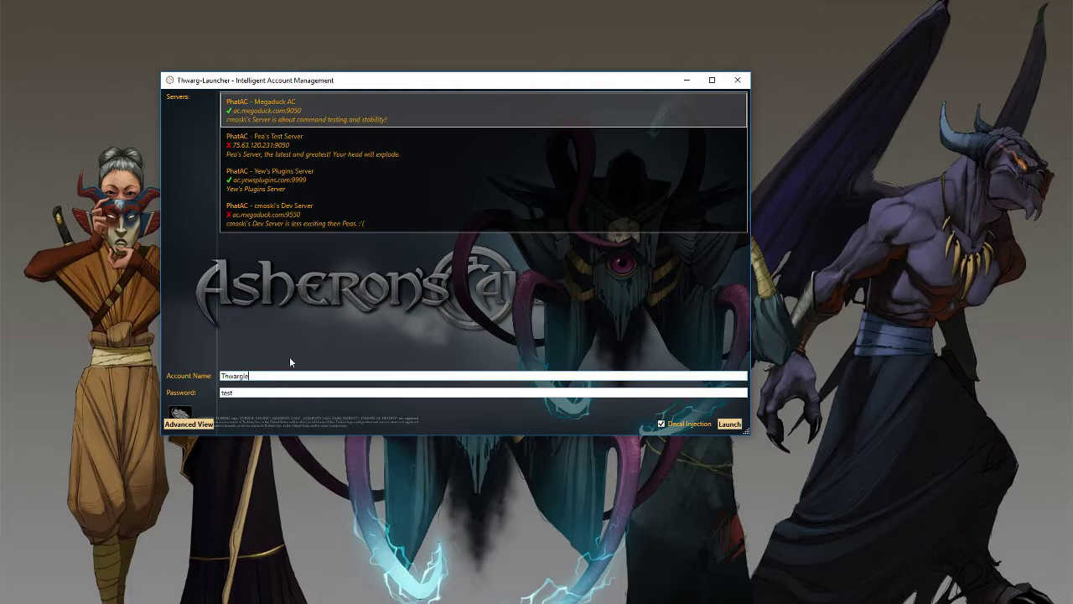
Step: Change the account name to ThwarLauncher, keeping the existing password
key("BackSpace")
key("BackSpace")
type("rLauncher")
key("Tab")
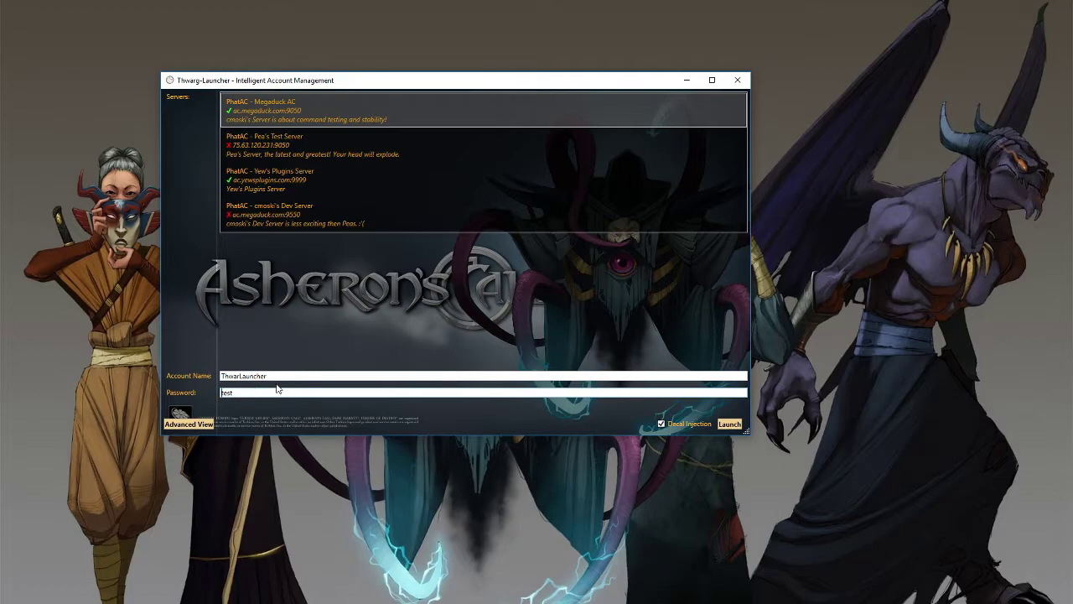
double_click(265, 392)
left_click(290, 376)
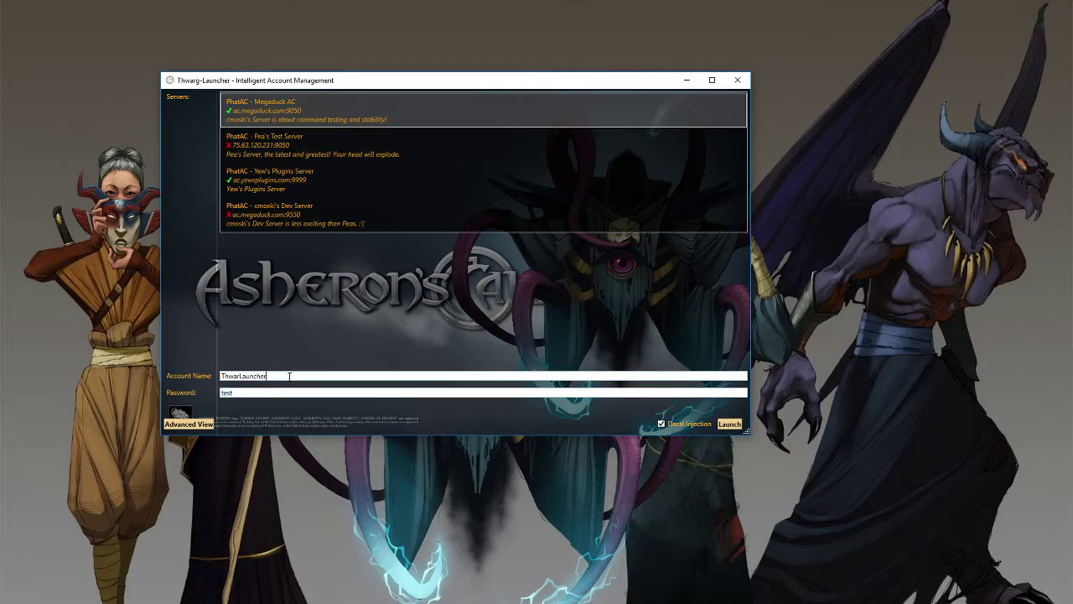
left_click(737, 80)
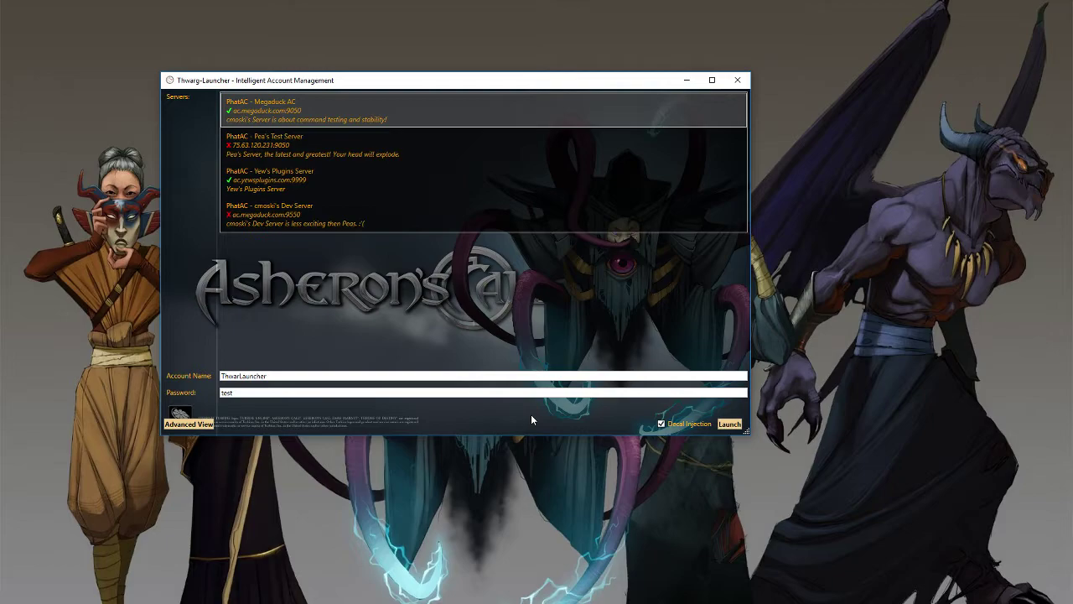
Step: Select the PhatAC - Megaduck AC server and launch the game with Decal Injection enabled
left_click(667, 425)
left_click(662, 424)
left_click(448, 98)
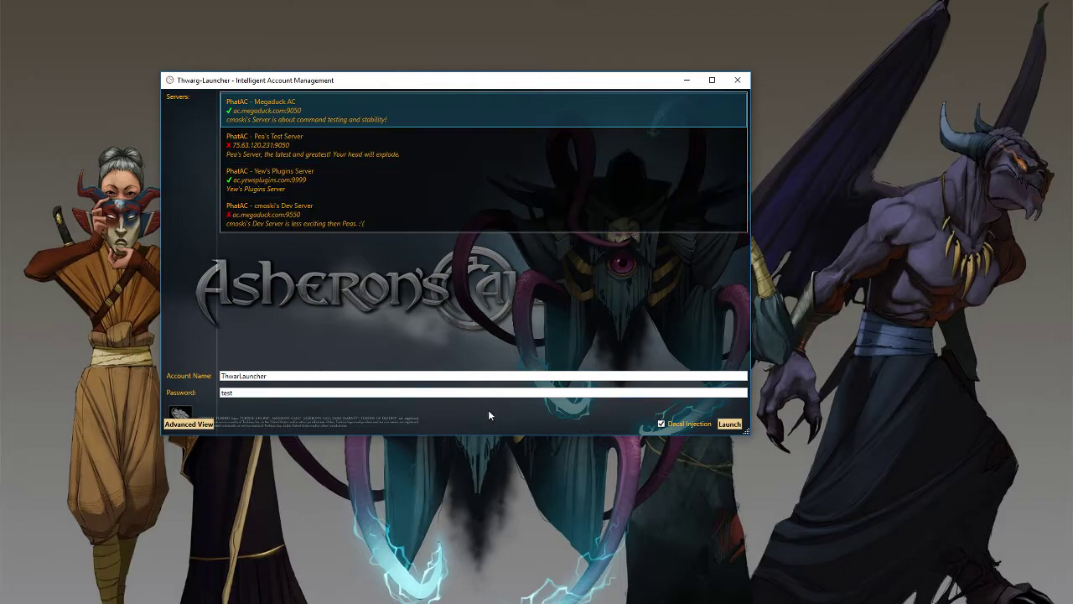
left_click(729, 425)
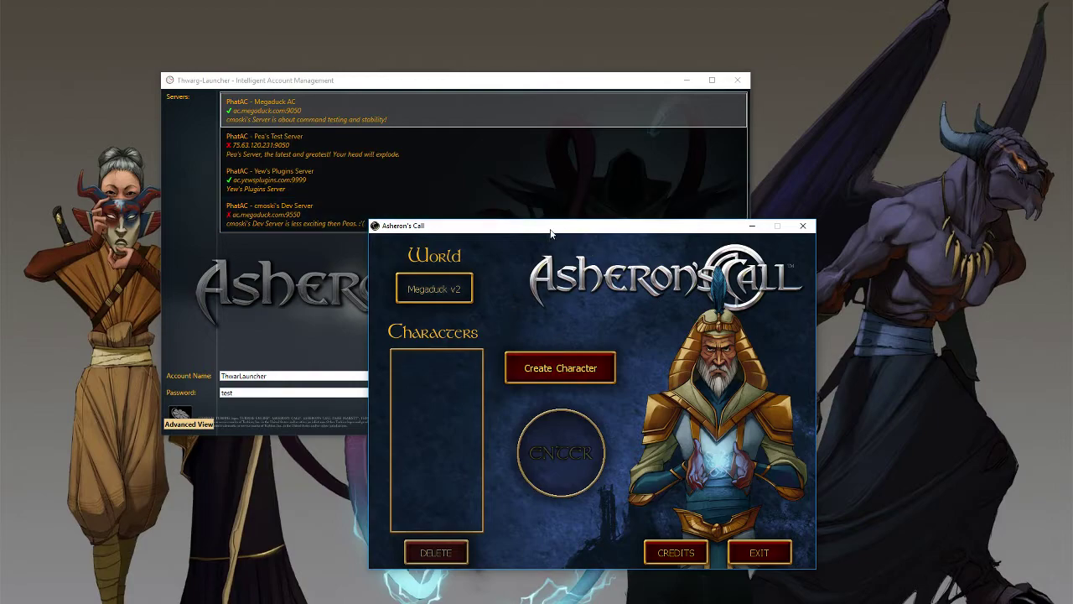
Step: Move the Asheron's Call window beside the launcher and exit the game from its character screen
left_click_drag(550, 233, 741, 149)
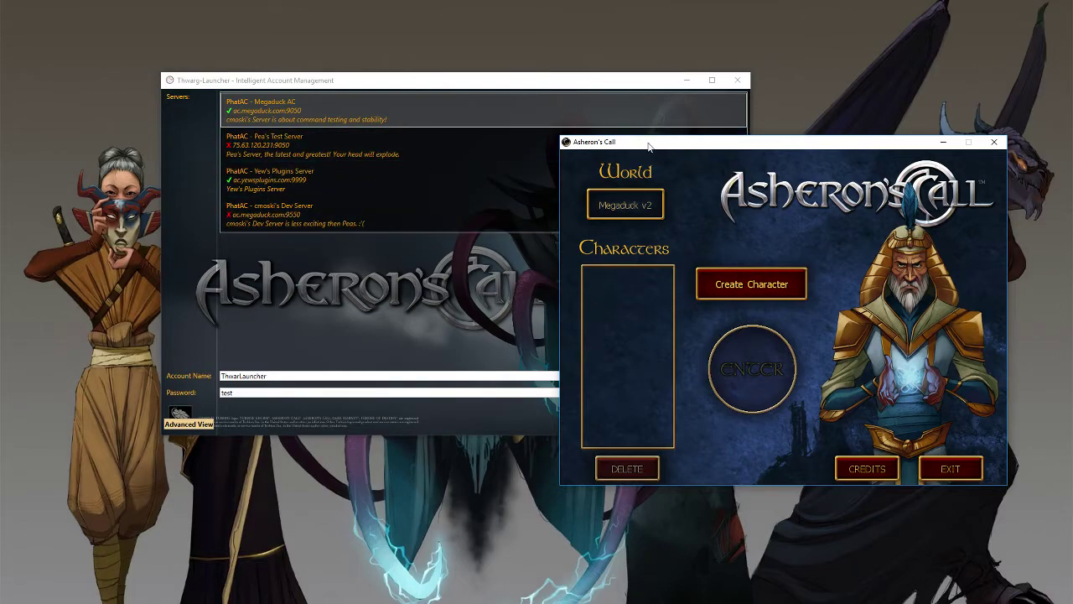
left_click_drag(648, 147, 643, 202)
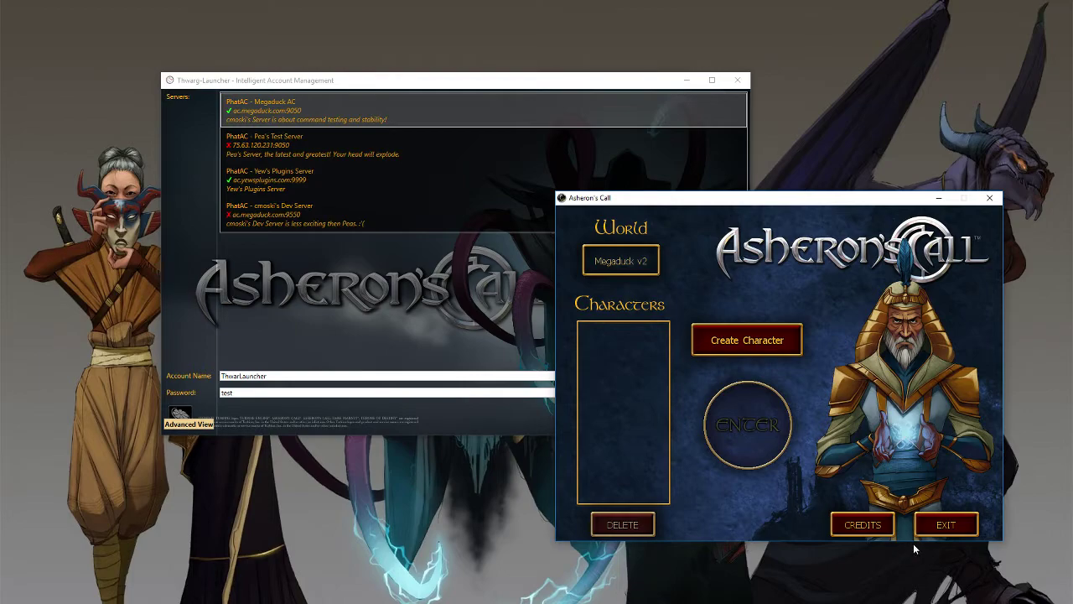
left_click(942, 528)
left_click(746, 387)
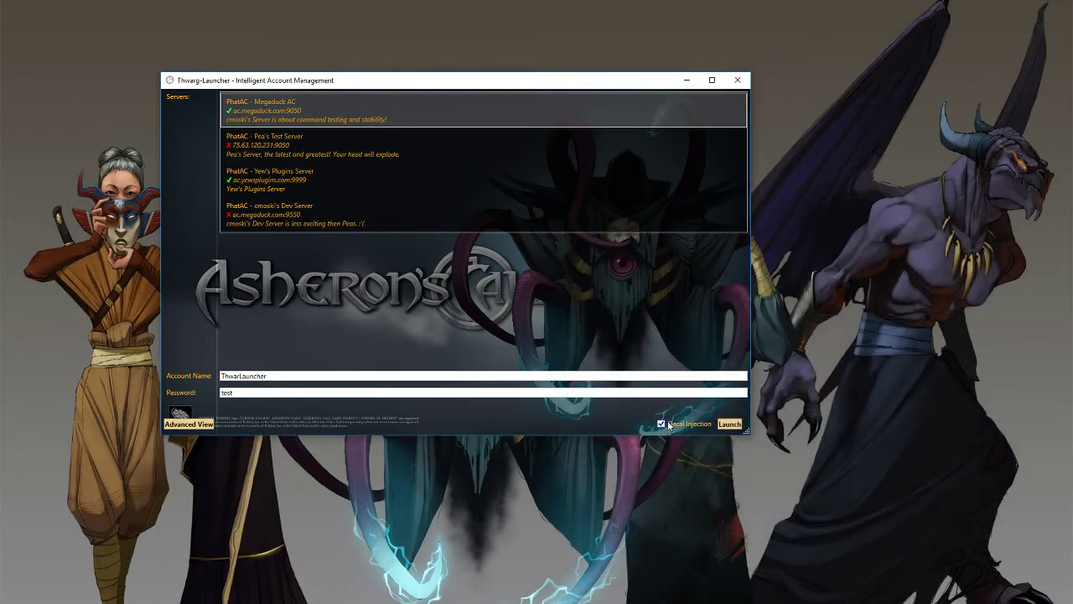
Step: Launch the game on the Megaduck AC server without Decal Injection, and close the game window
left_click(661, 423)
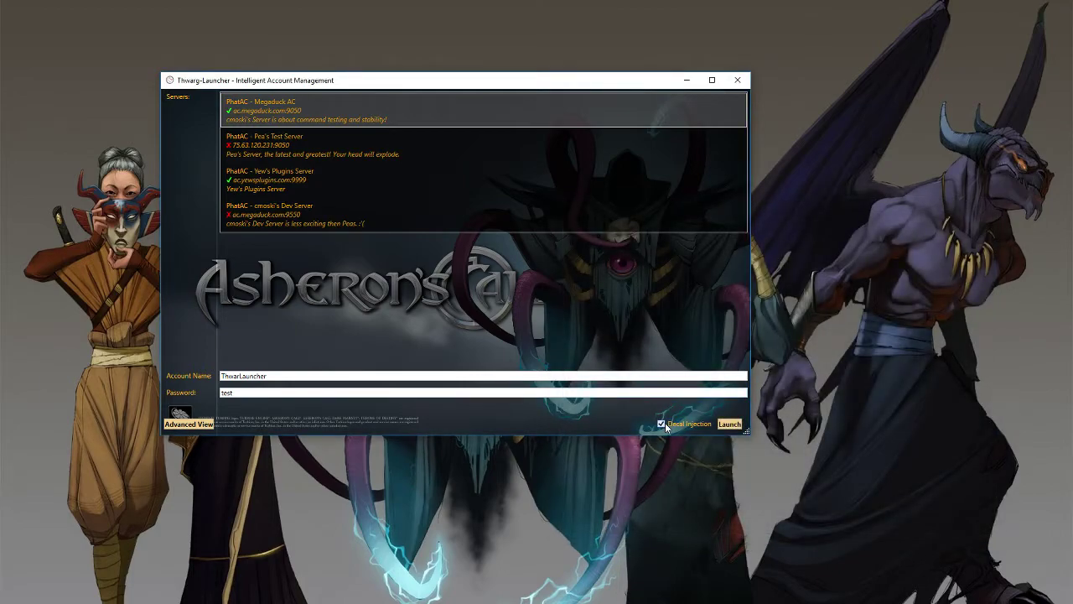
left_click(730, 424)
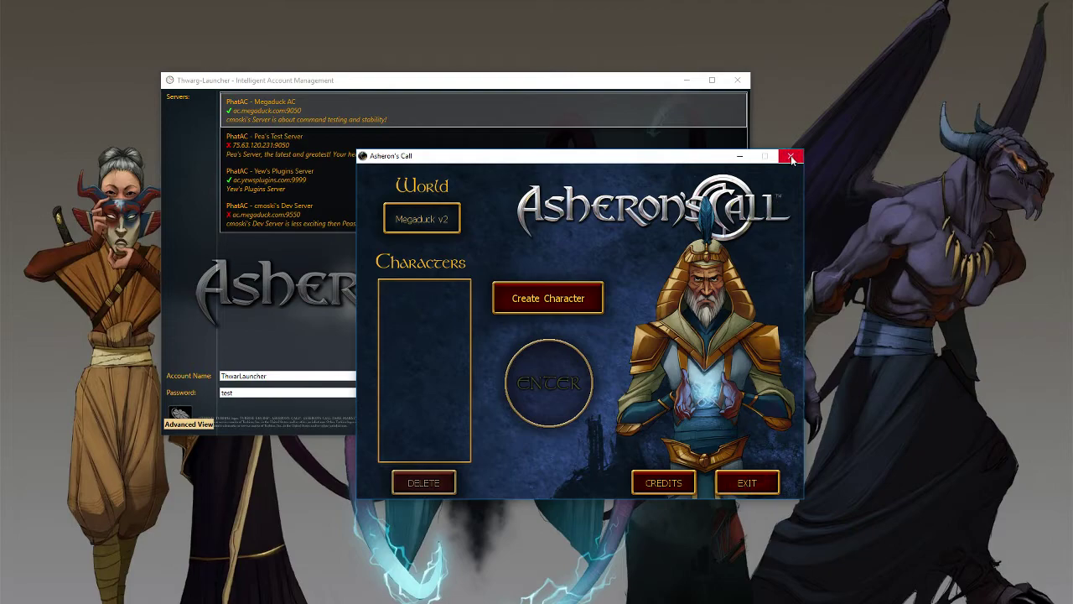
left_click(791, 157)
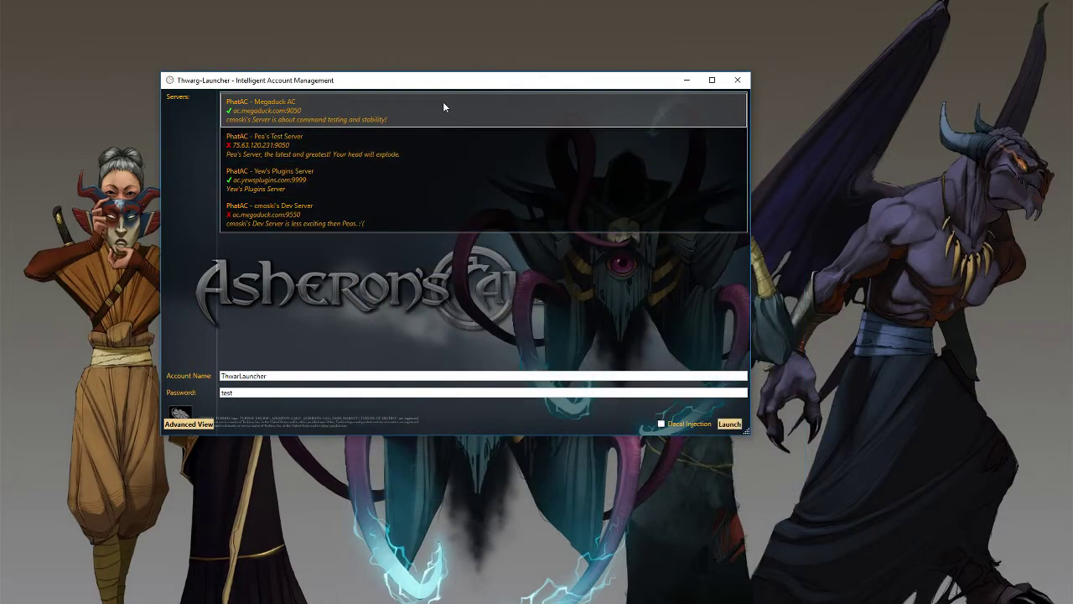
left_click_drag(563, 84, 620, 83)
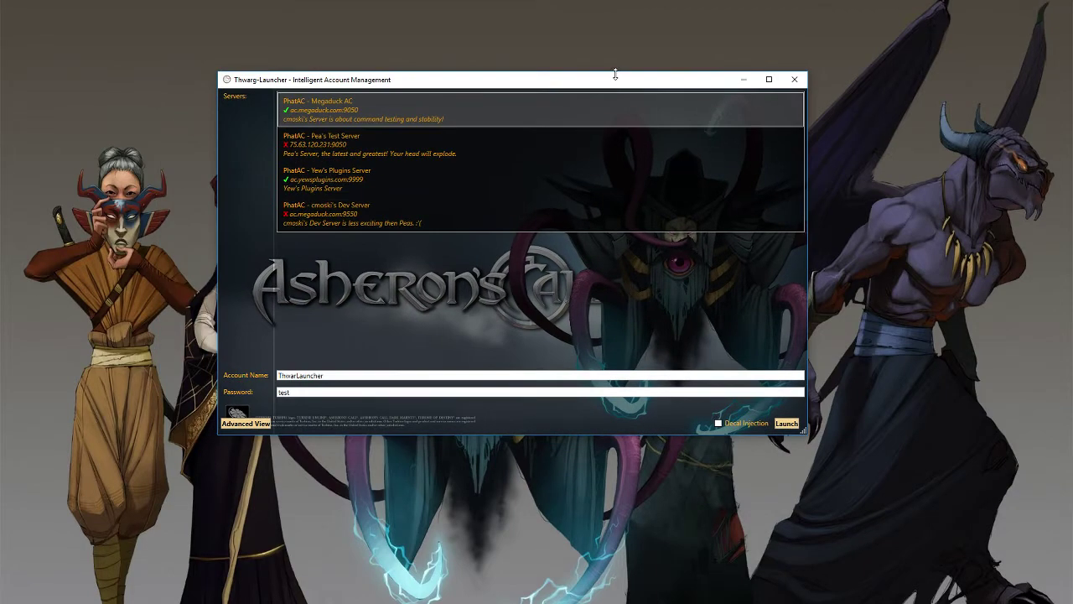